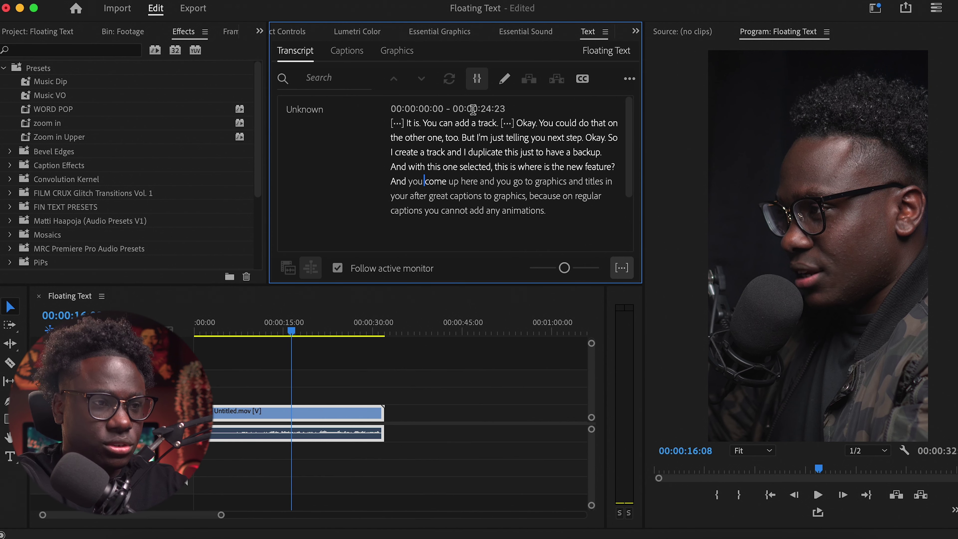
- Generate captions from the transcript, capped at 13 characters with a 2.1-second minimum duration
{"action": "left_click", "coordinate": [582, 79]}
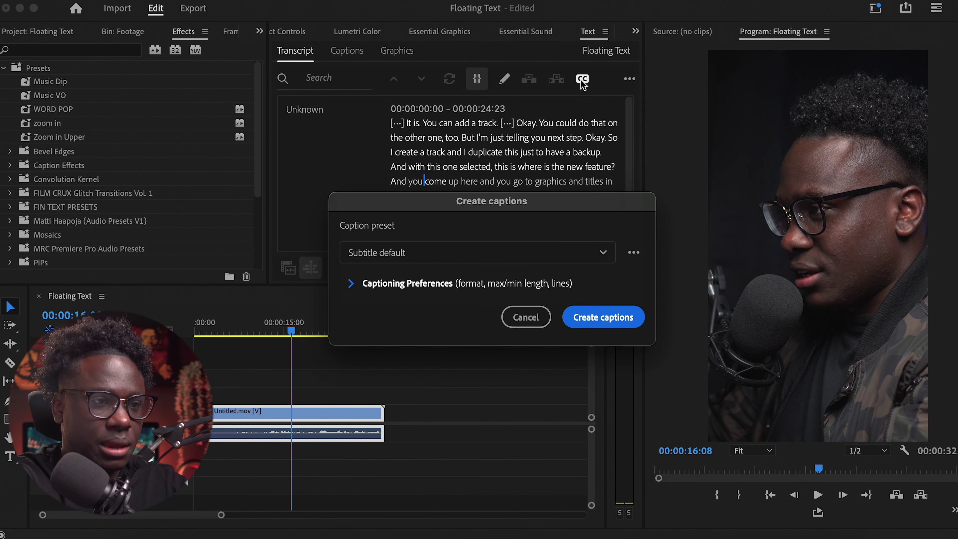
{"action": "left_click", "coordinate": [361, 283]}
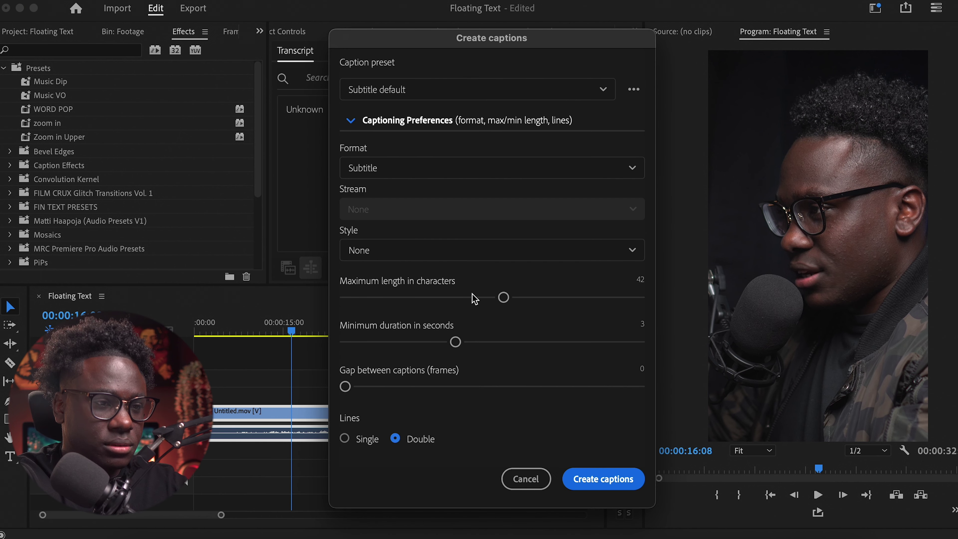
{"action": "left_click_drag", "start_coordinate": [503, 298], "coordinate": [437, 298]}
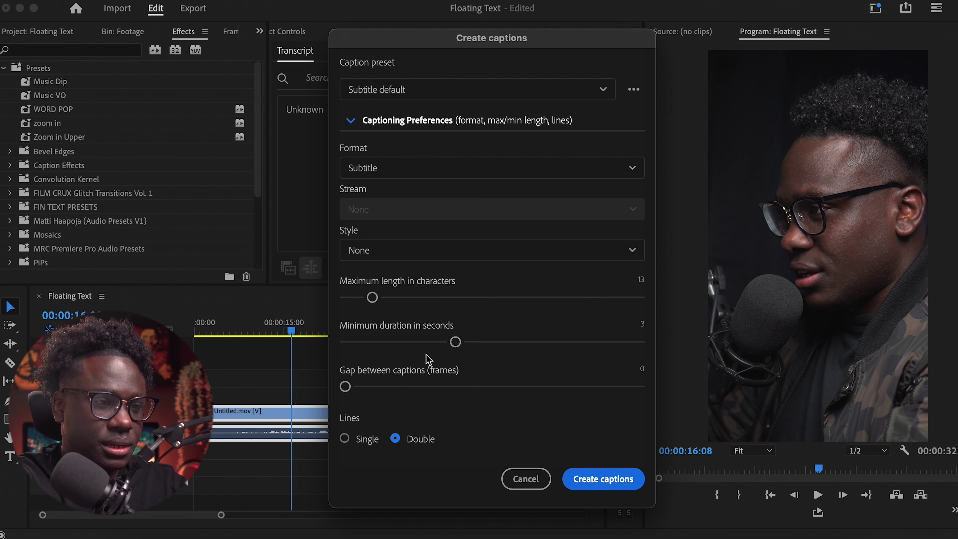
{"action": "left_click_drag", "start_coordinate": [421, 352], "coordinate": [415, 351]}
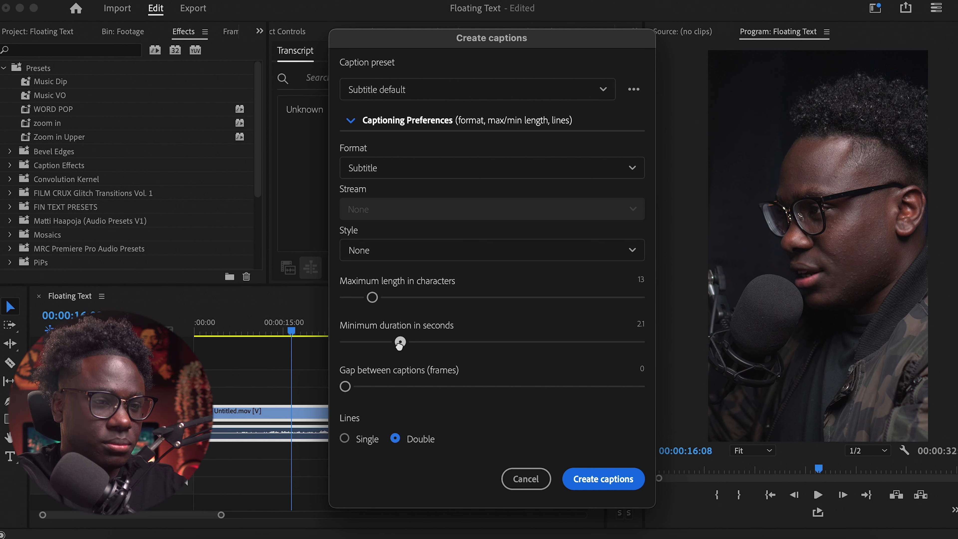
{"action": "left_click", "coordinate": [603, 478]}
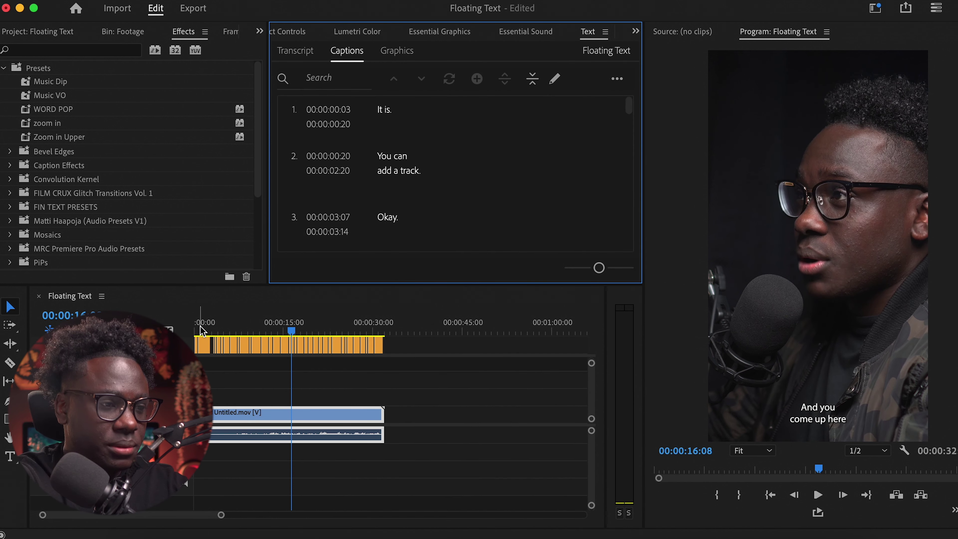
- Return to the sequence start, zoom the timeline in, and select the 'It is.' caption
{"action": "left_click", "coordinate": [260, 398]}
{"action": "key", "text": "Home"}
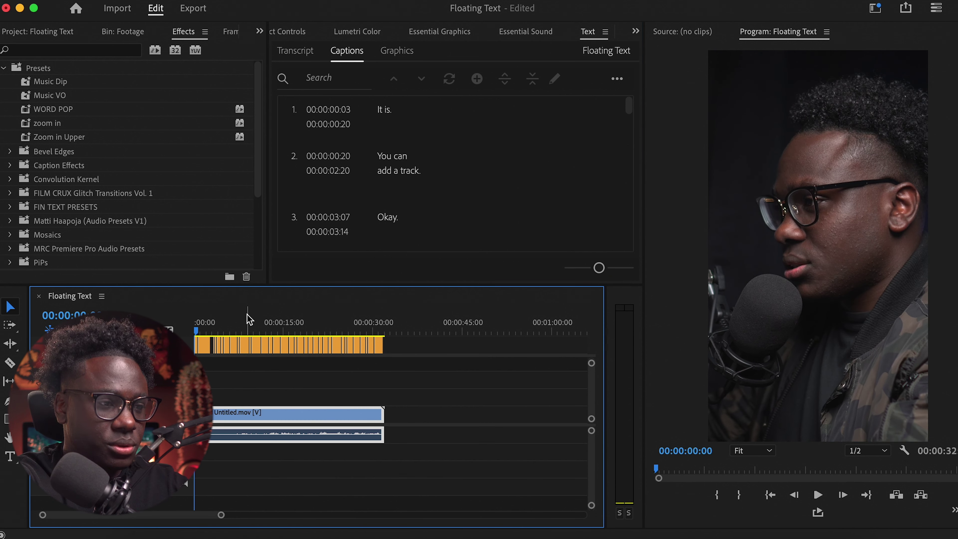
{"action": "key", "text": "="}
{"action": "key", "text": "="}
{"action": "key", "text": "="}
{"action": "key", "text": "="}
{"action": "scroll", "coordinate": [264, 368], "scroll_direction": "up", "scroll_amount": 5}
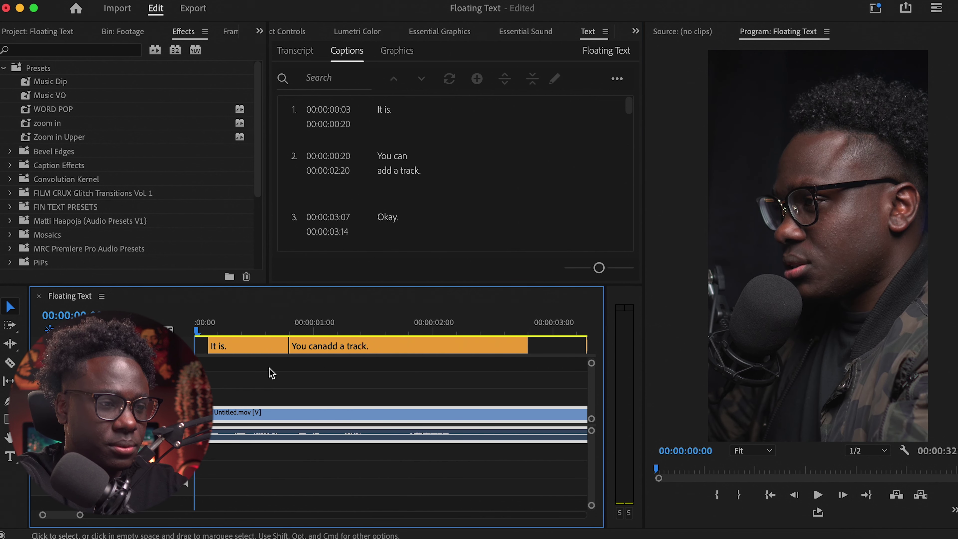
{"action": "left_click", "coordinate": [252, 343]}
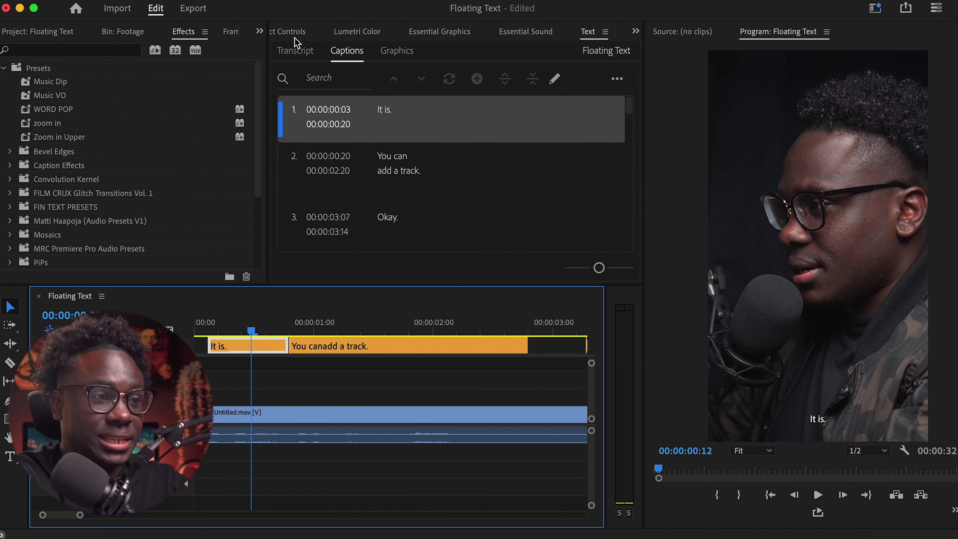
- Set the caption font to Montserrat Black at size 80
{"action": "left_click", "coordinate": [434, 24]}
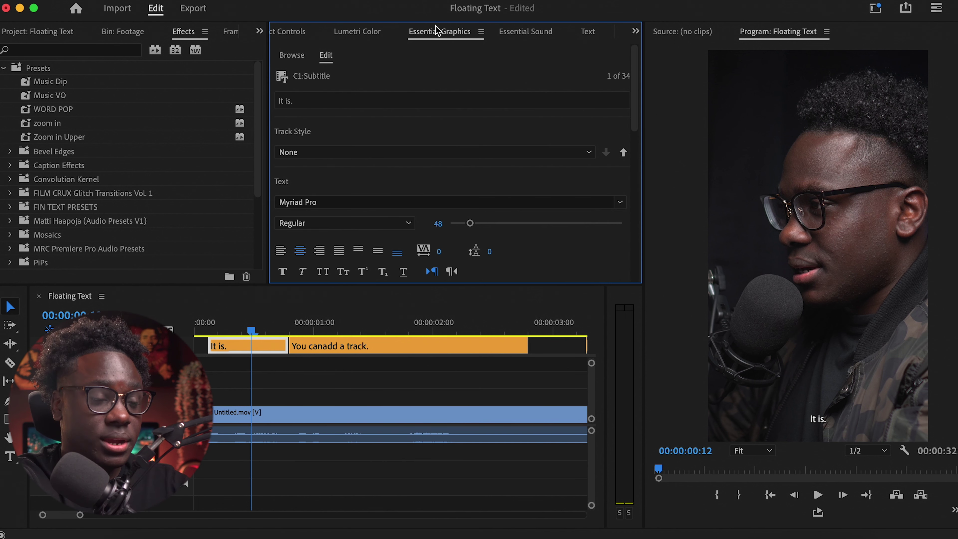
{"action": "left_click", "coordinate": [389, 200]}
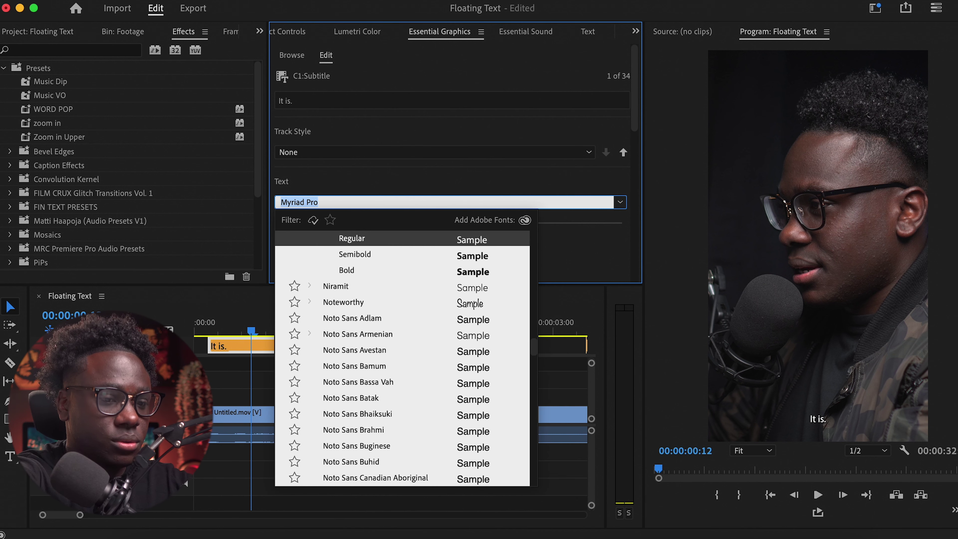
{"action": "type", "text": "nmont"}
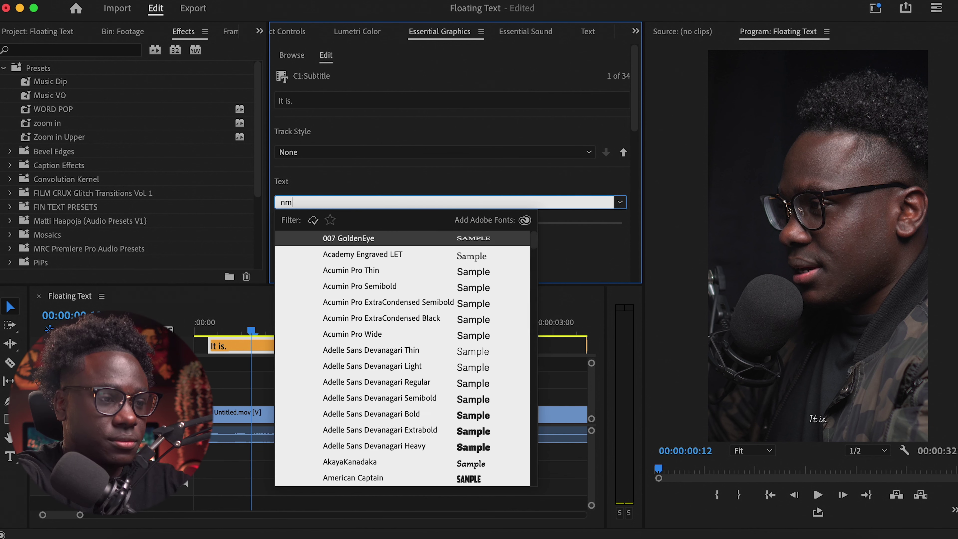
{"action": "key", "text": "Return"}
{"action": "left_click", "coordinate": [439, 224]}
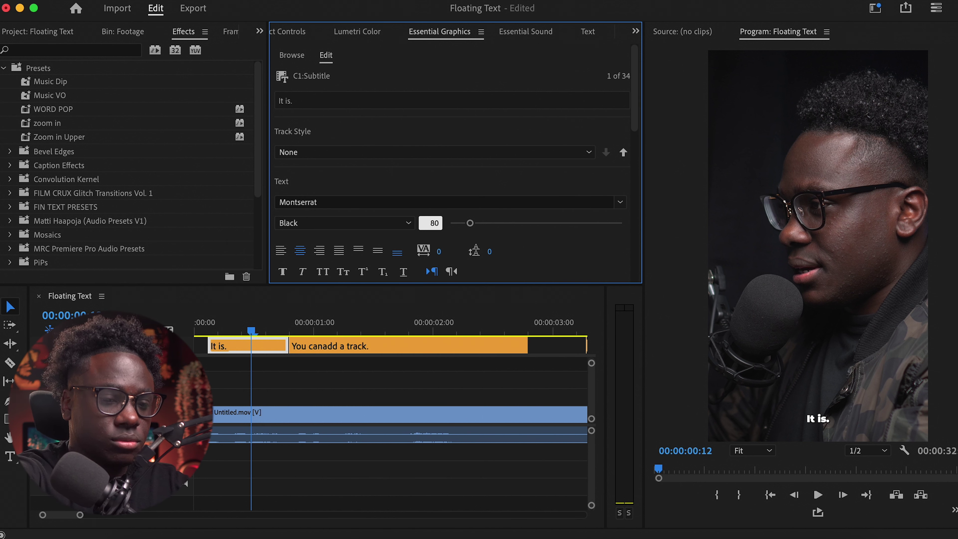
{"action": "type", "text": "80"}
{"action": "key", "text": "Return"}
- Make the caption text all caps and align it to the middle of the frame
{"action": "scroll", "coordinate": [530, 255], "scroll_direction": "down", "scroll_amount": 2}
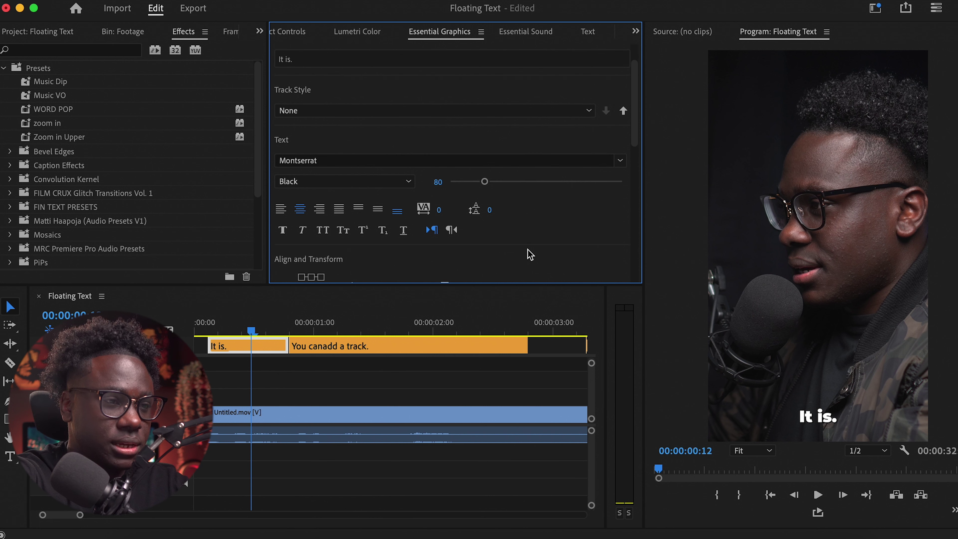
{"action": "left_click", "coordinate": [323, 230]}
{"action": "left_click_drag", "start_coordinate": [633, 128], "coordinate": [633, 178]}
{"action": "left_click", "coordinate": [311, 140]}
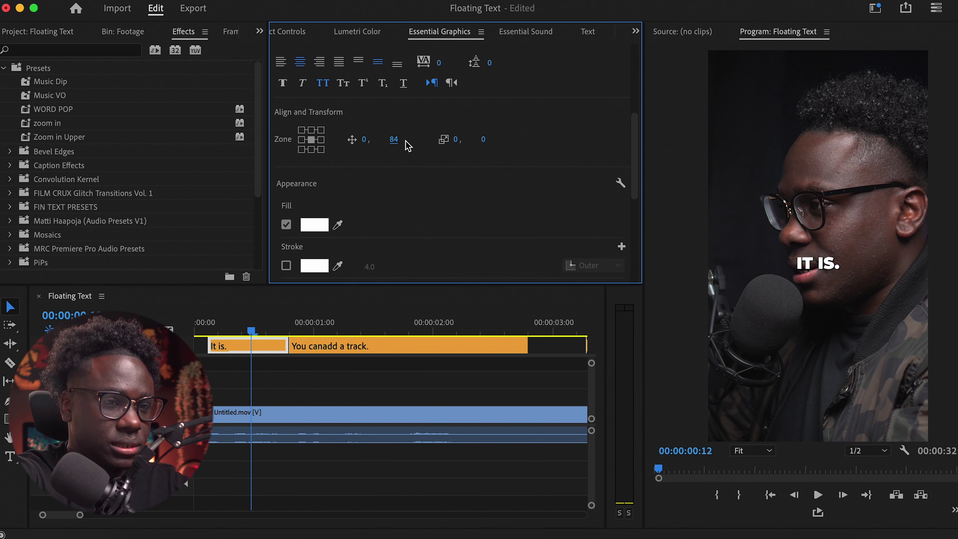
{"action": "scroll", "coordinate": [395, 143], "scroll_direction": "down", "scroll_amount": 3}
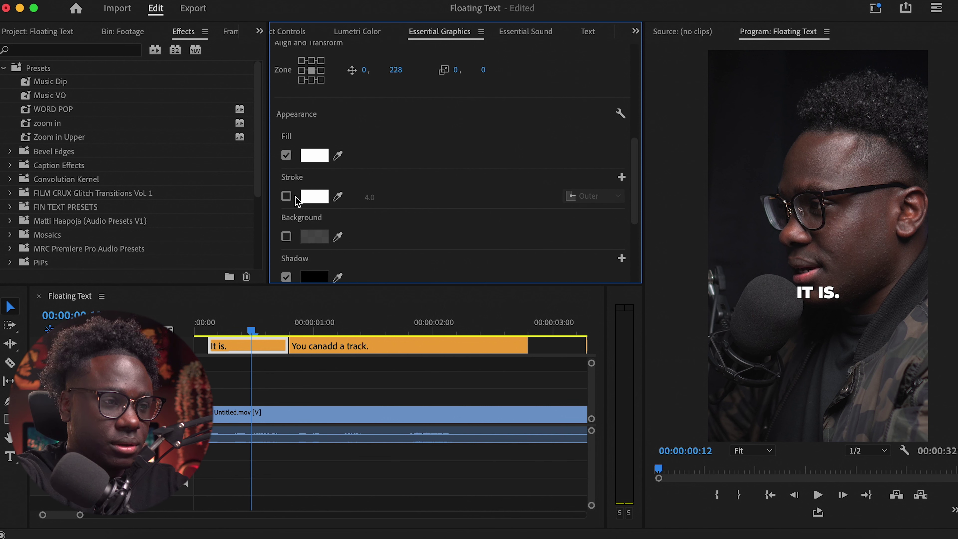
- Give the caption text a black 8.0 outer stroke and a drop shadow (size 9.6, blur 33)
{"action": "left_click", "coordinate": [286, 196]}
{"action": "left_click", "coordinate": [315, 197]}
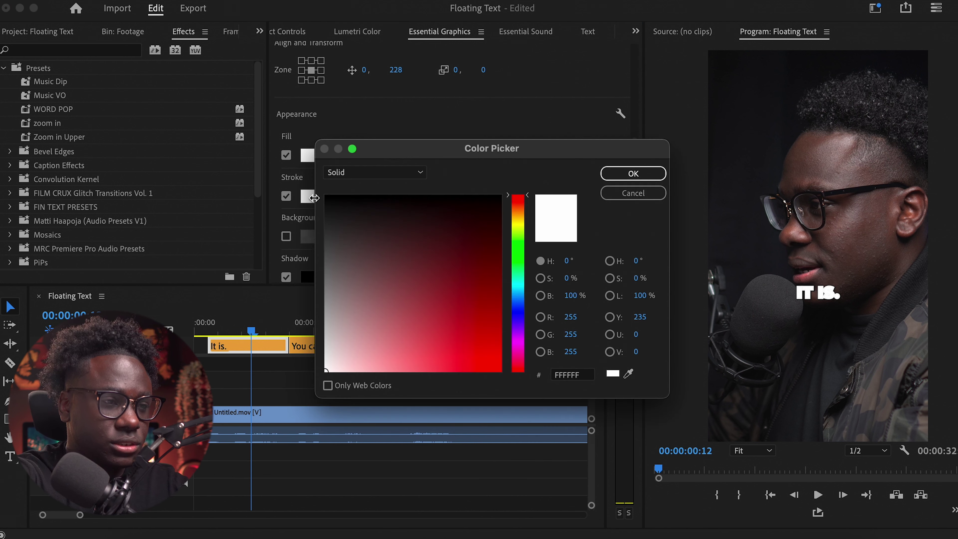
{"action": "left_click_drag", "start_coordinate": [333, 211], "coordinate": [322, 196]}
{"action": "left_click", "coordinate": [638, 176]}
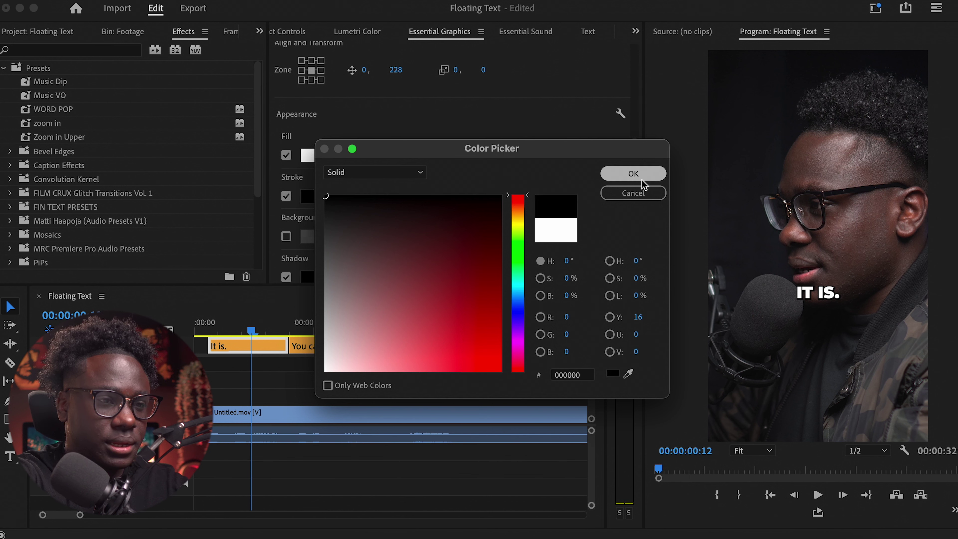
{"action": "left_click", "coordinate": [384, 196]}
{"action": "type", "text": "8"}
{"action": "key", "text": "Return"}
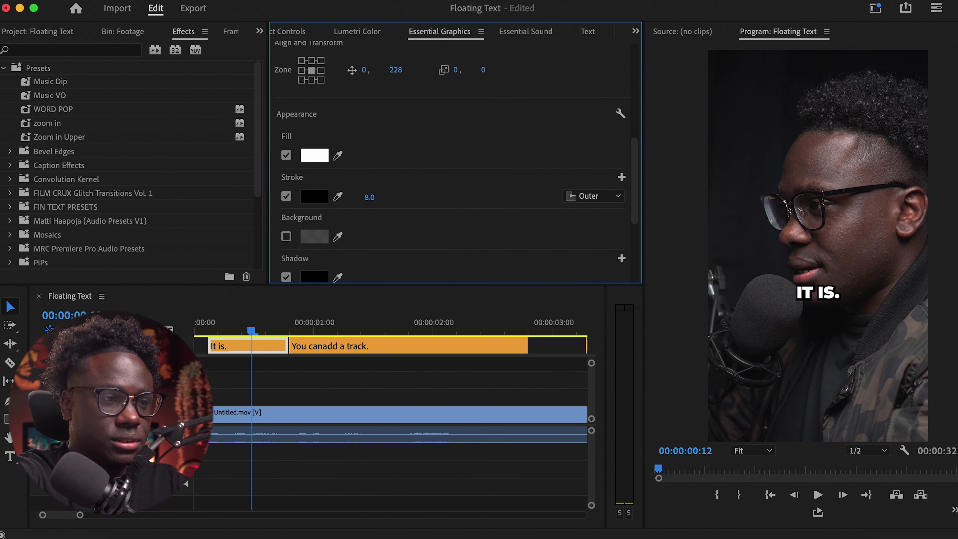
{"action": "left_click_drag", "start_coordinate": [635, 208], "coordinate": [635, 257]}
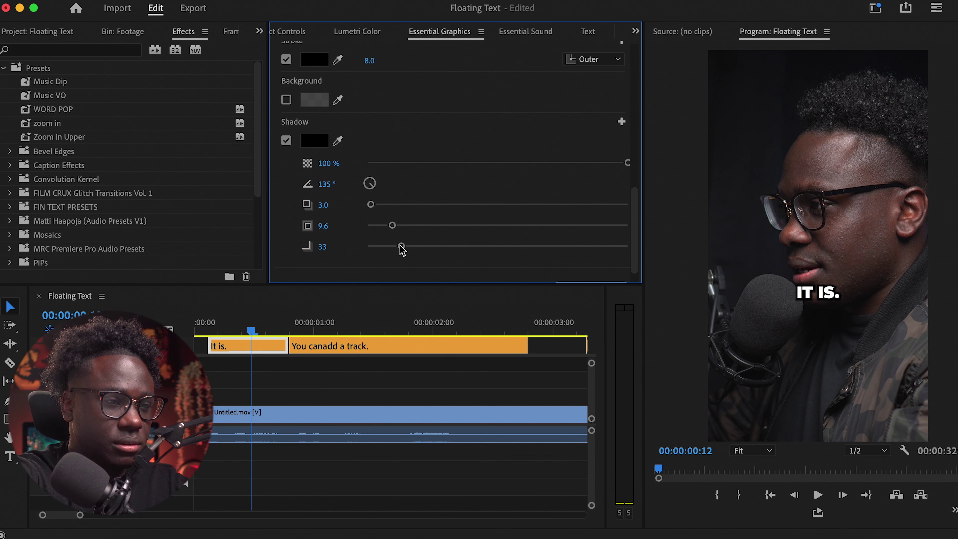
- Save the caption look as a new track style named 2
{"action": "scroll", "coordinate": [547, 172], "scroll_direction": "up", "scroll_amount": 10}
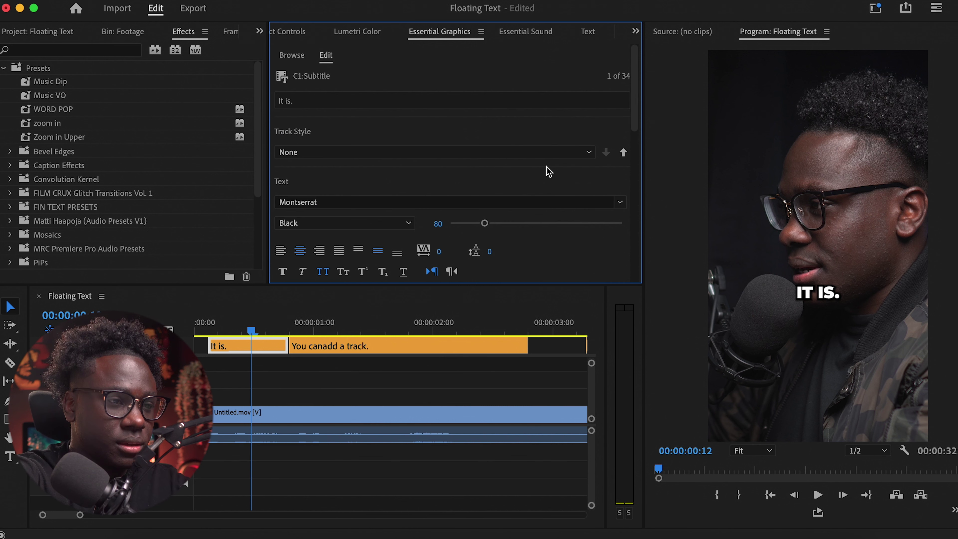
{"action": "left_click", "coordinate": [439, 152]}
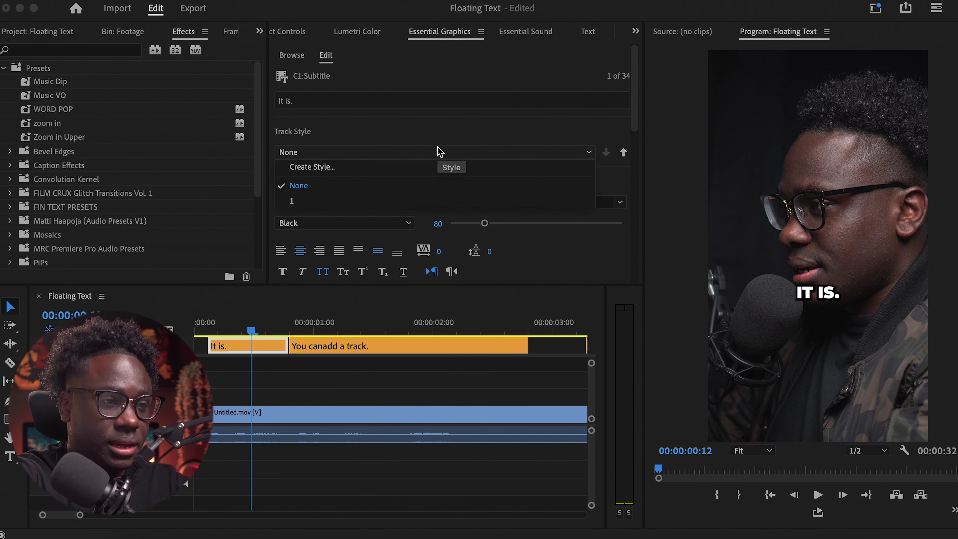
{"action": "left_click", "coordinate": [382, 170]}
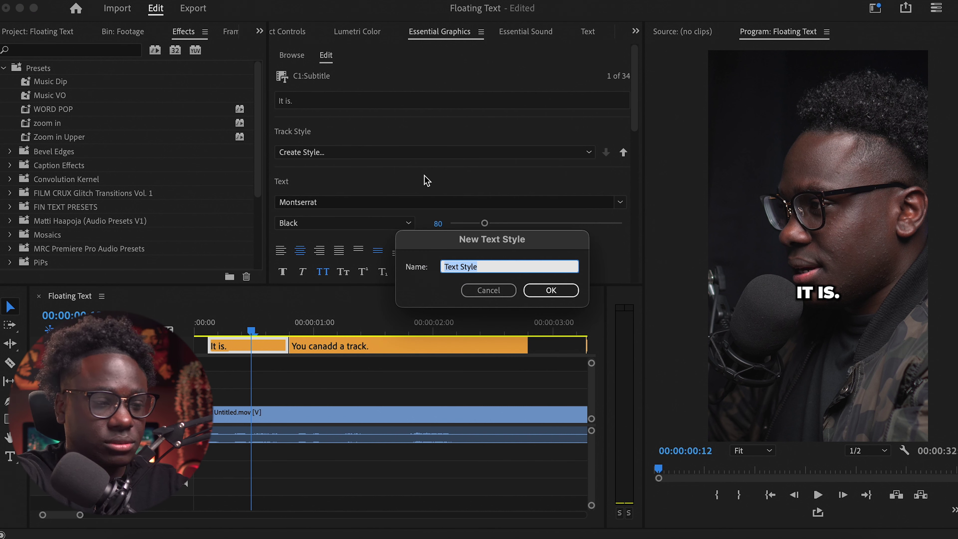
{"action": "type", "text": "2"}
{"action": "key", "text": "Return"}
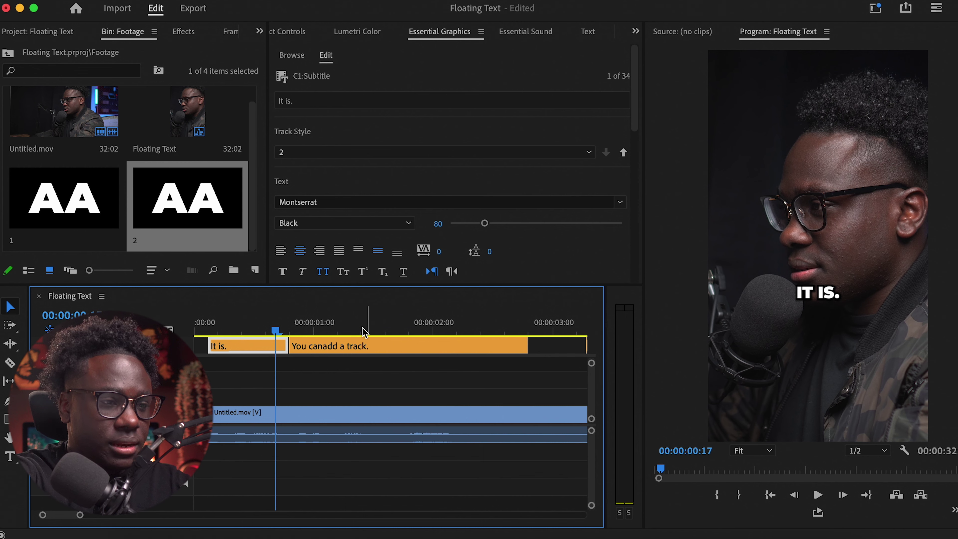
- Zoom the timeline to check the styled captions and select the 'You can add a track.' caption
{"action": "left_click", "coordinate": [347, 323]}
{"action": "key", "text": "backslash"}
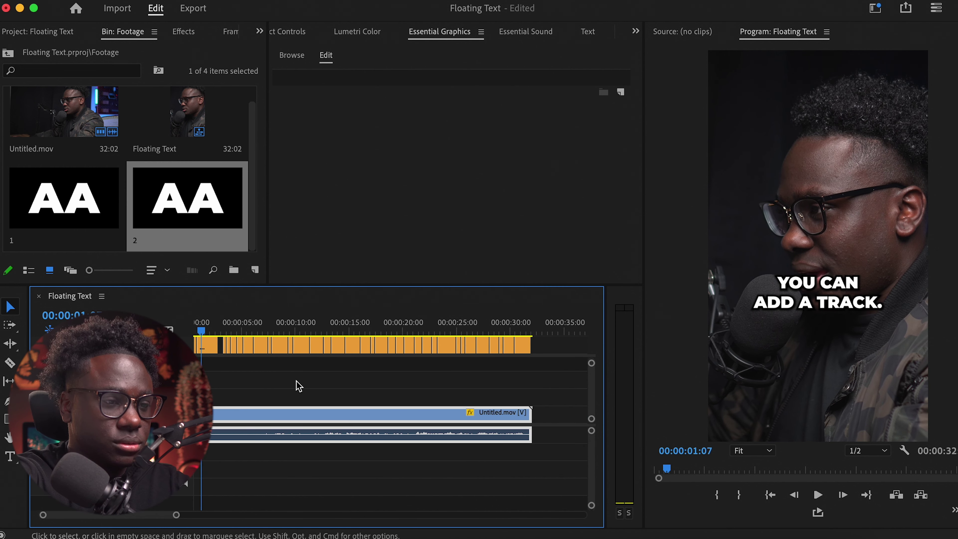
{"action": "key", "text": "equal"}
{"action": "key", "text": "equal"}
{"action": "key", "text": "equal"}
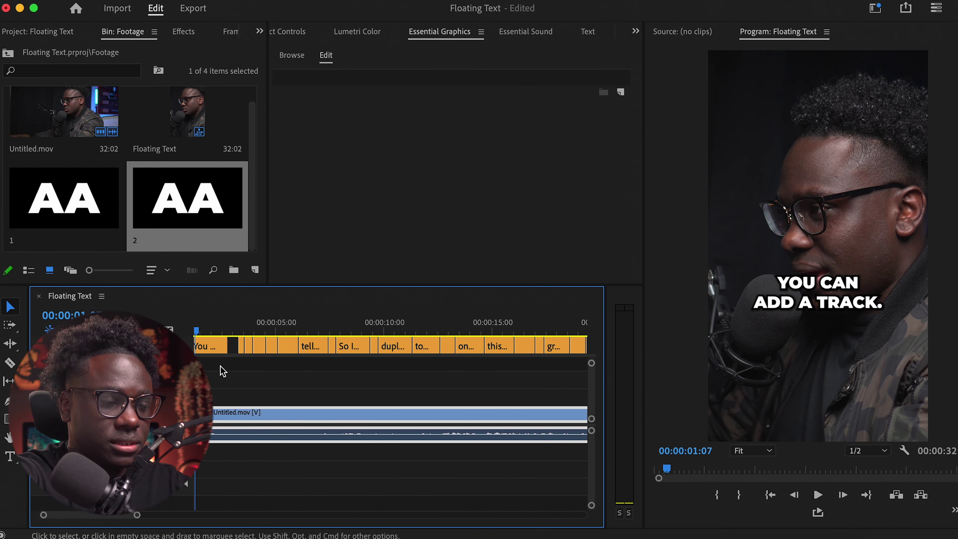
{"action": "left_click", "coordinate": [234, 348]}
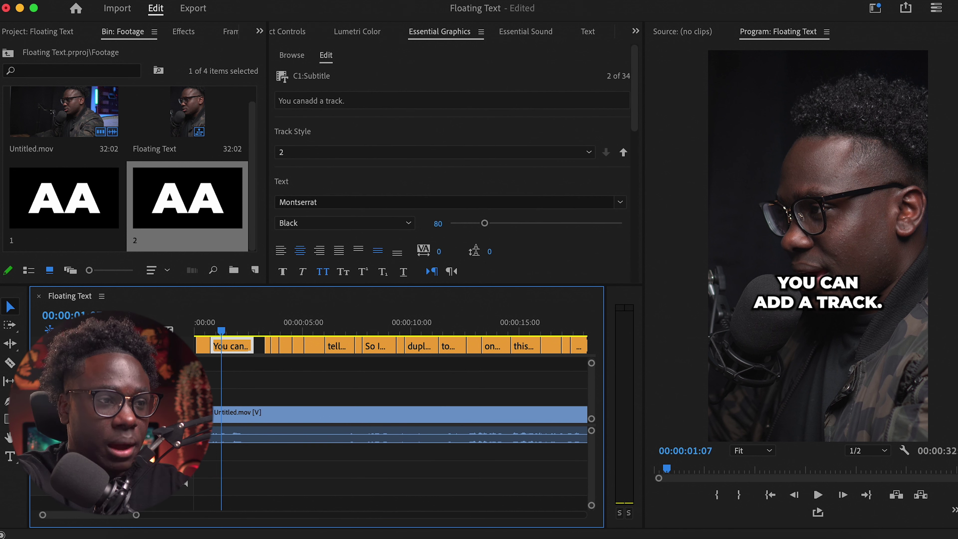
- Upgrade the 'You can add a track.' caption to a graphic and select the new clip
{"action": "left_click", "coordinate": [302, 1]}
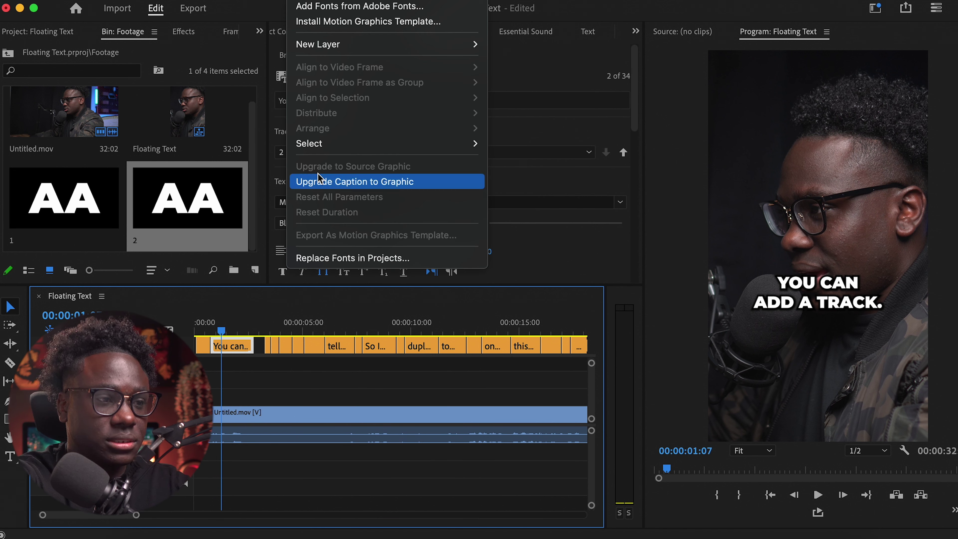
{"action": "left_click", "coordinate": [343, 183]}
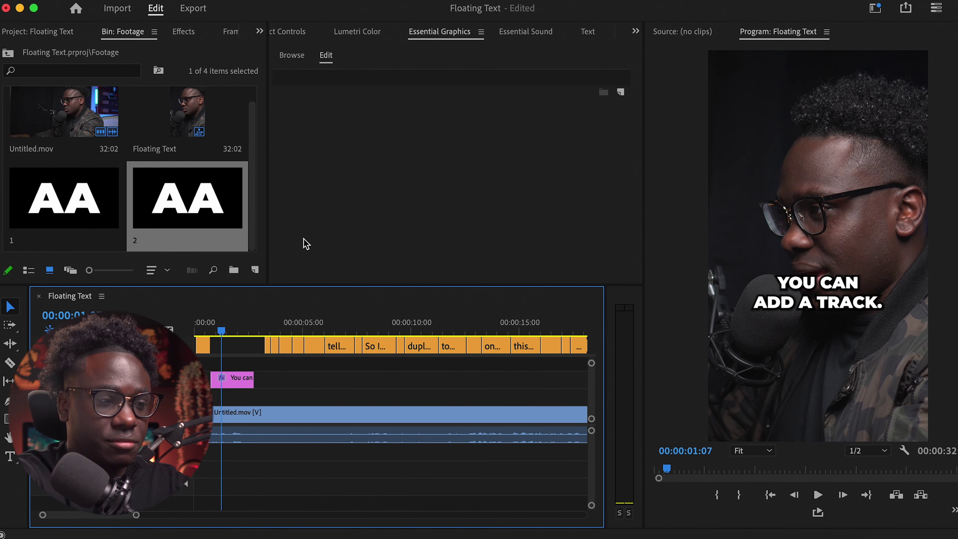
{"action": "left_click", "coordinate": [238, 379]}
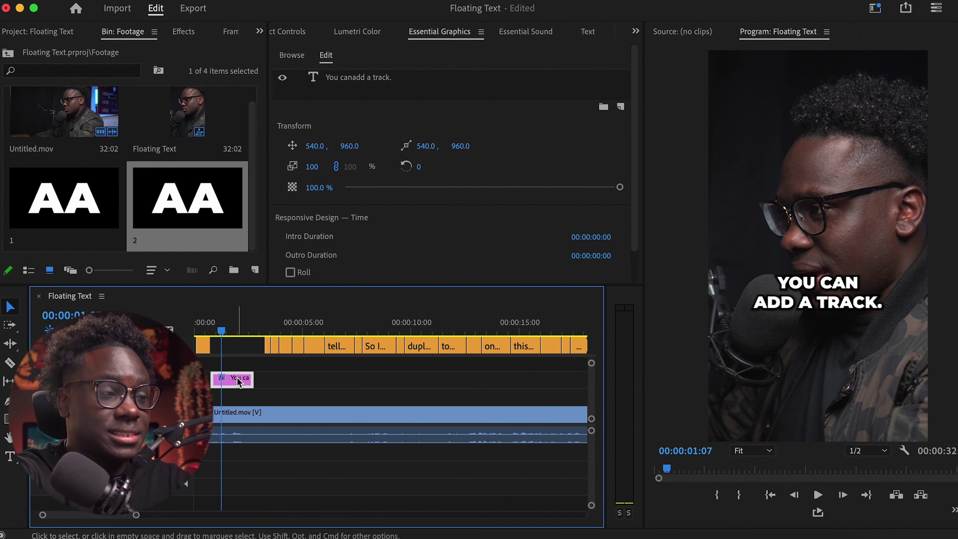
{"action": "key", "text": "shift+7"}
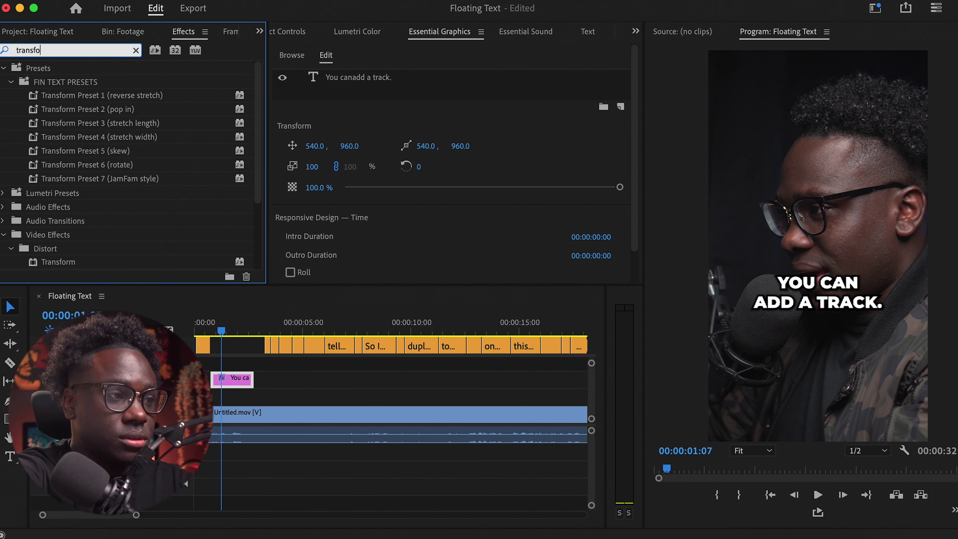
- Apply Transform to the 'You can' graphic clip and set a Position keyframe at 00:00:00:20
{"action": "left_click_drag", "start_coordinate": [76, 262], "coordinate": [228, 378]}
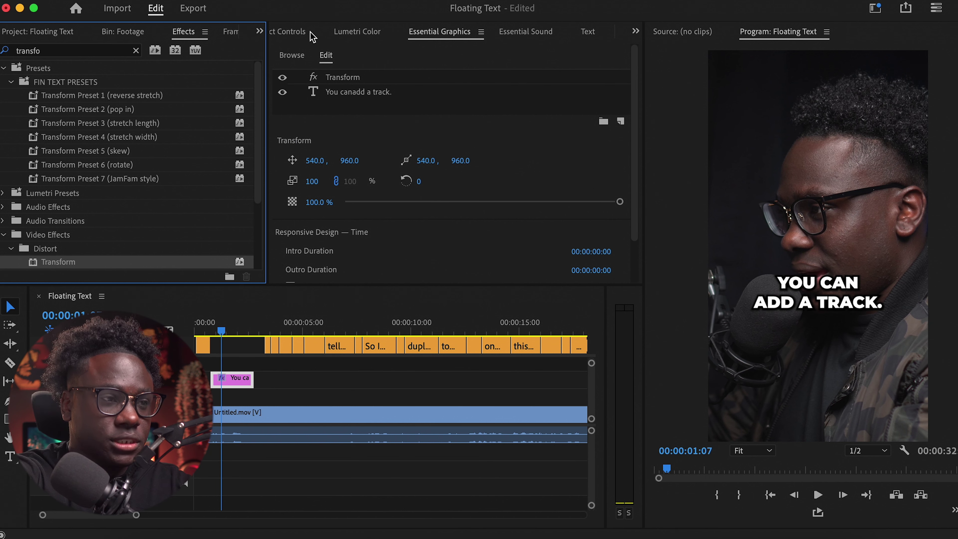
{"action": "left_click", "coordinate": [294, 33]}
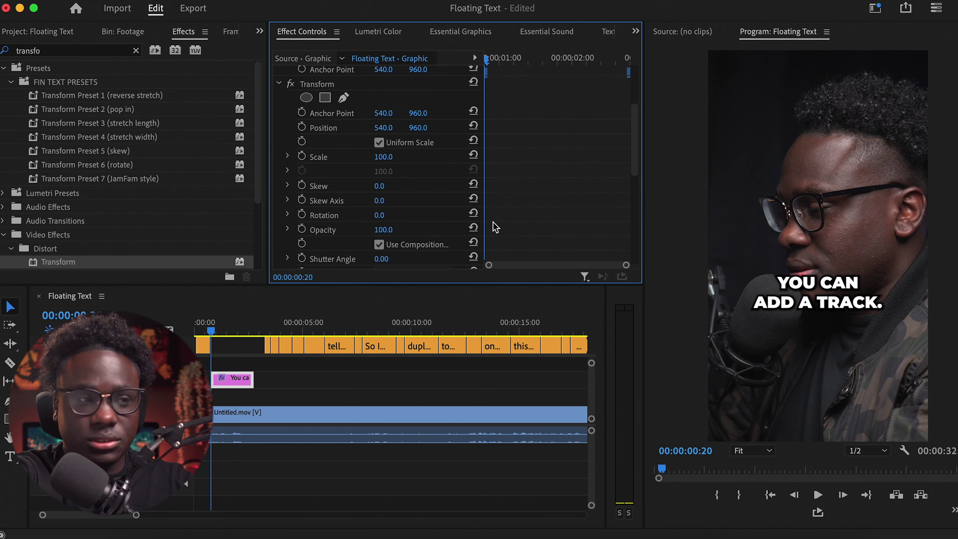
{"action": "left_click", "coordinate": [302, 127]}
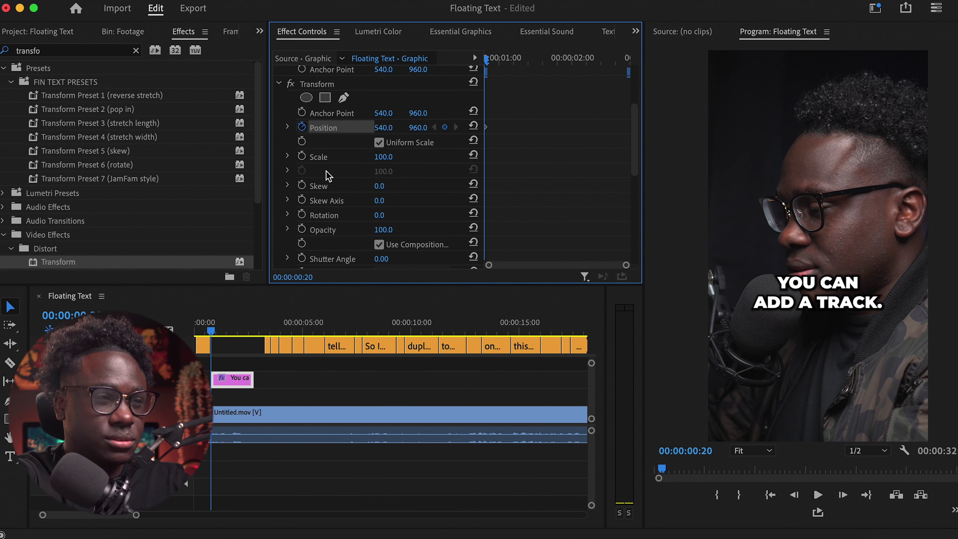
- Enable Rotation keyframing and nudge Position frame by frame from 540, 960 to 566, 961
{"action": "left_click", "coordinate": [303, 215]}
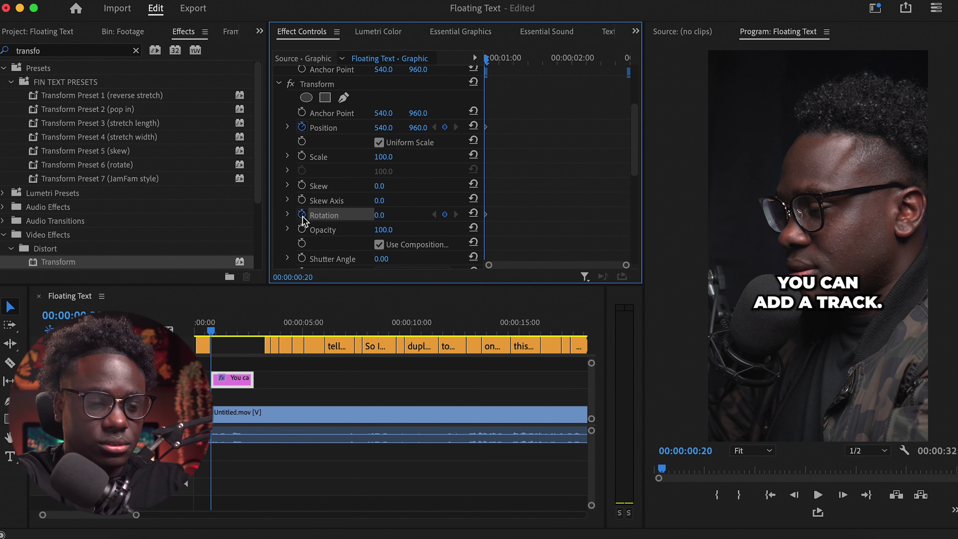
{"action": "key", "text": "Right"}
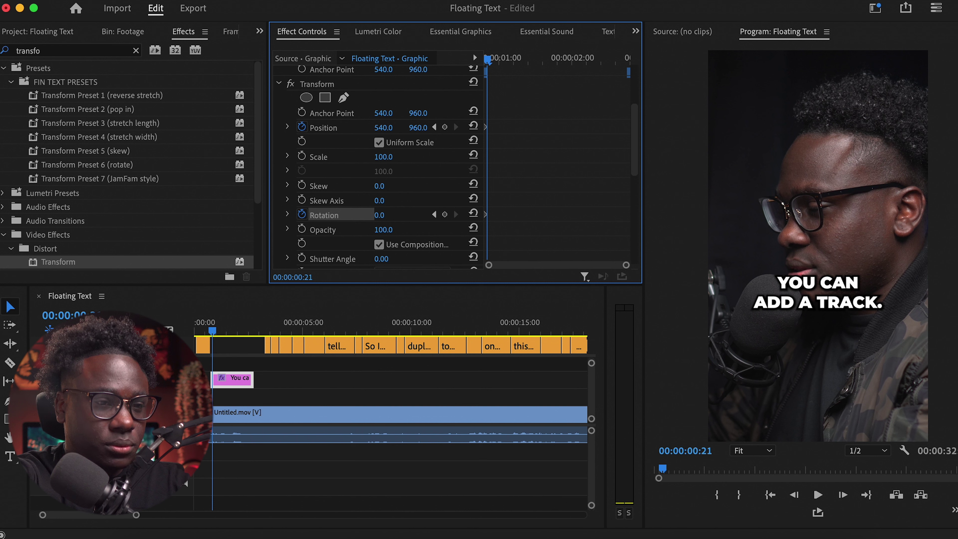
{"action": "left_click_drag", "start_coordinate": [383, 128], "coordinate": [389, 128]}
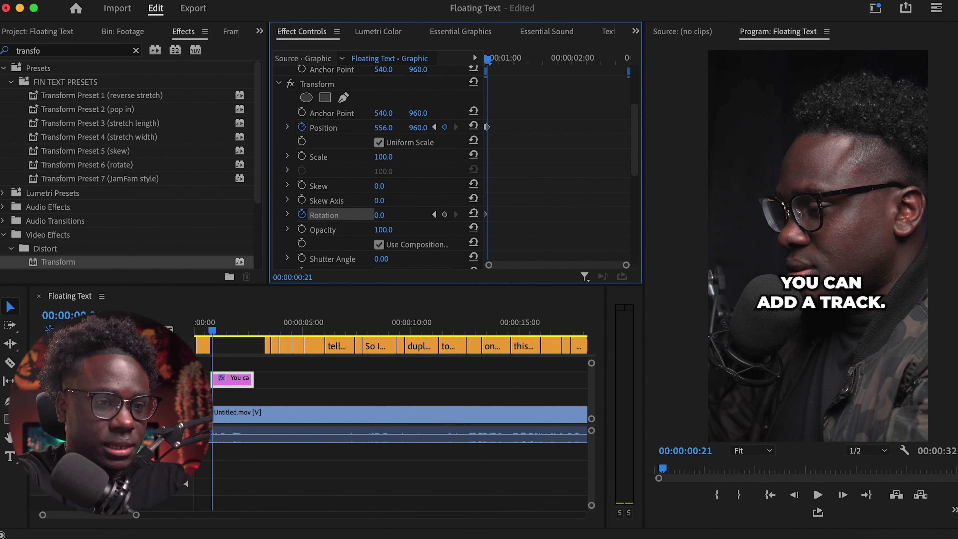
{"action": "left_click_drag", "start_coordinate": [418, 128], "coordinate": [418, 128]}
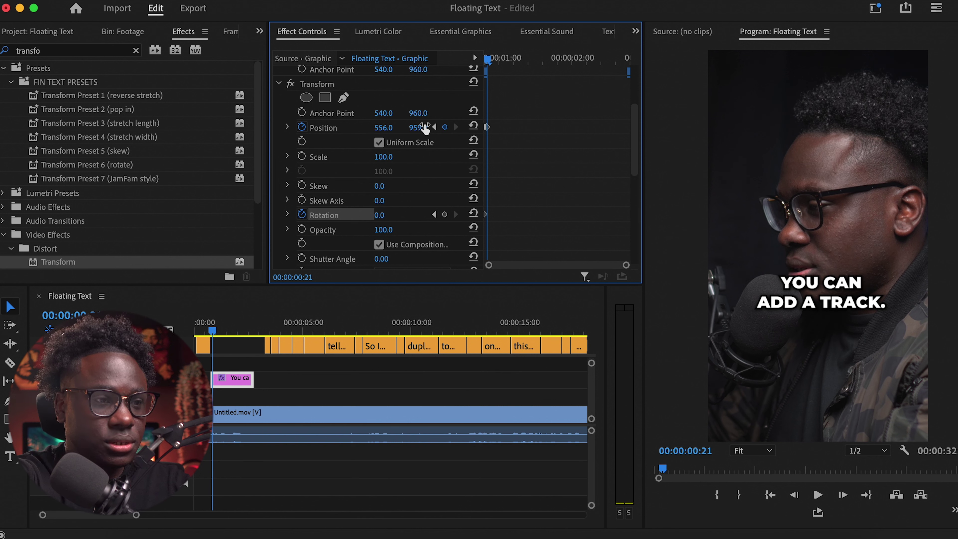
{"action": "key", "text": "space"}
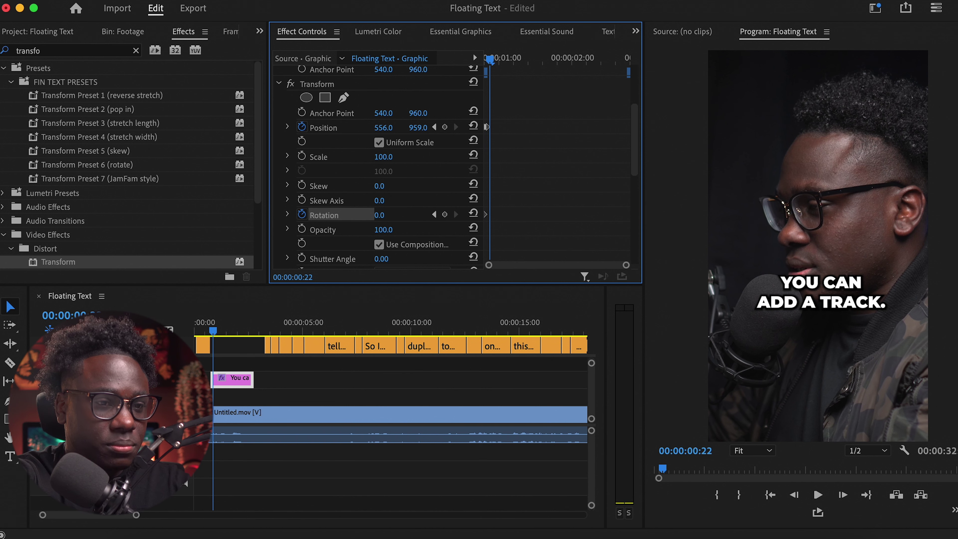
{"action": "left_click_drag", "start_coordinate": [388, 128], "coordinate": [390, 129]}
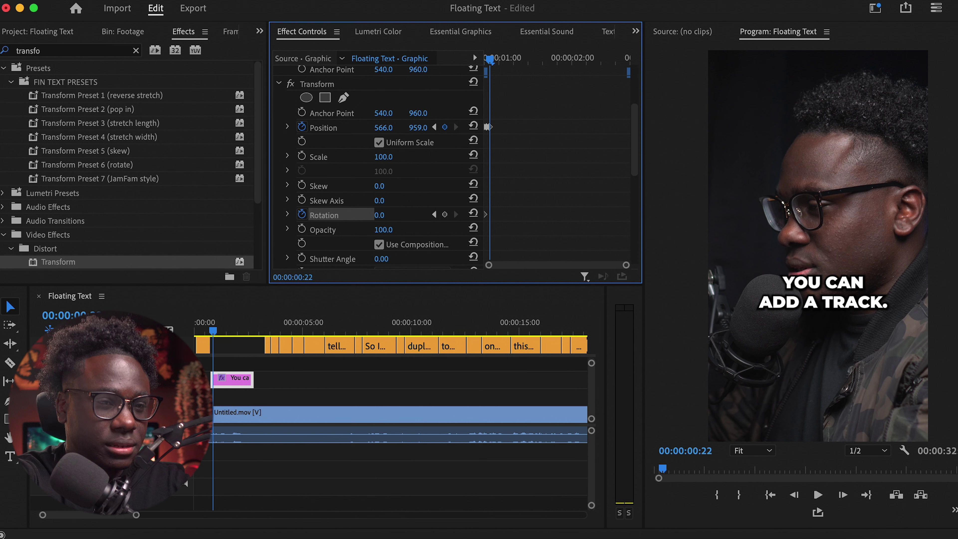
{"action": "left_click_drag", "start_coordinate": [418, 127], "coordinate": [436, 125]}
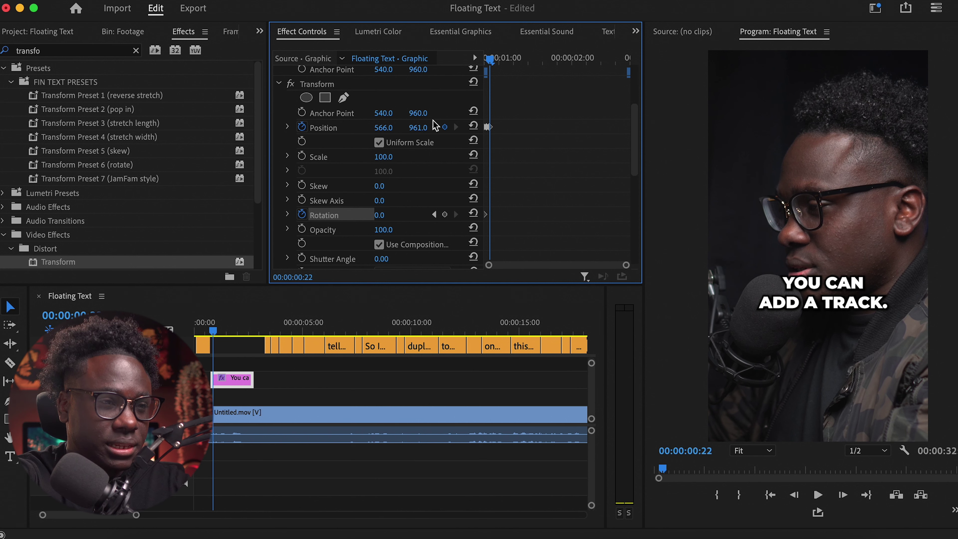
{"action": "key", "text": "Right"}
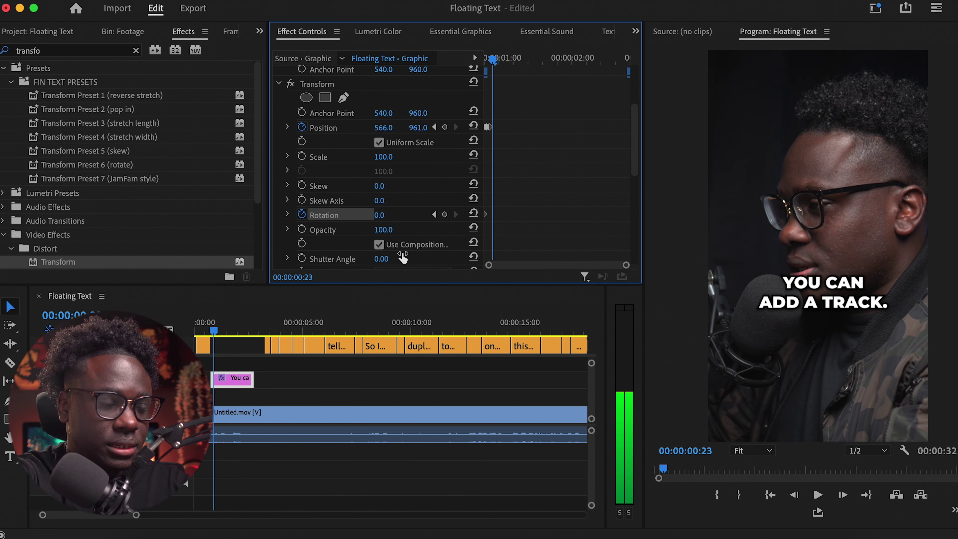
{"action": "left_click_drag", "start_coordinate": [380, 215], "coordinate": [381, 215]}
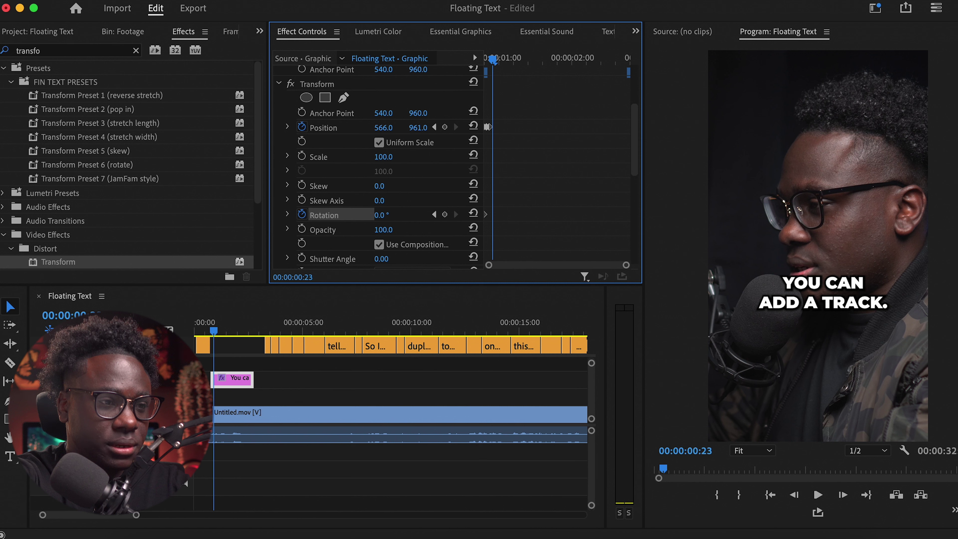
- At 00:00:00:23, rotate the caption to -1.0° and move it to 562.0, 971.0
{"action": "left_click_drag", "start_coordinate": [381, 215], "coordinate": [380, 215]}
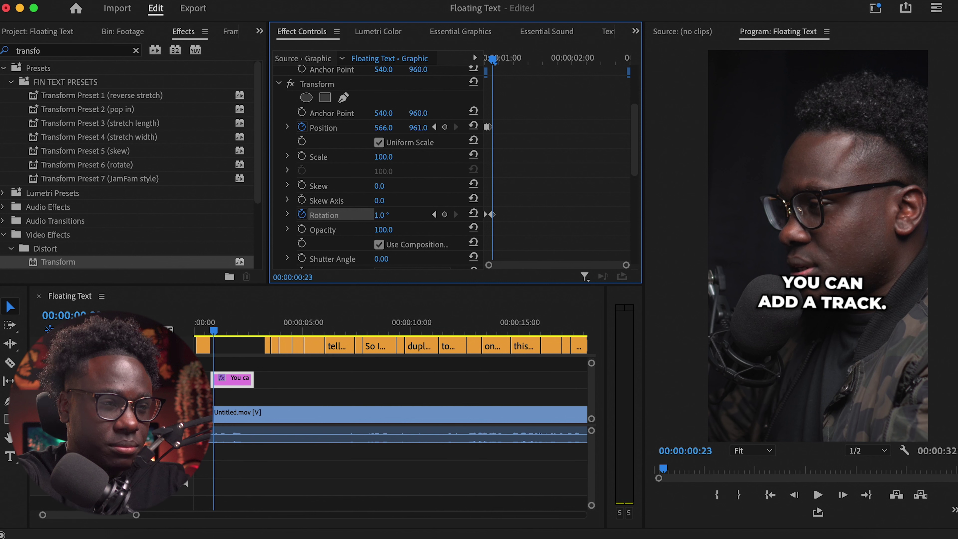
{"action": "left_click_drag", "start_coordinate": [381, 215], "coordinate": [381, 215]}
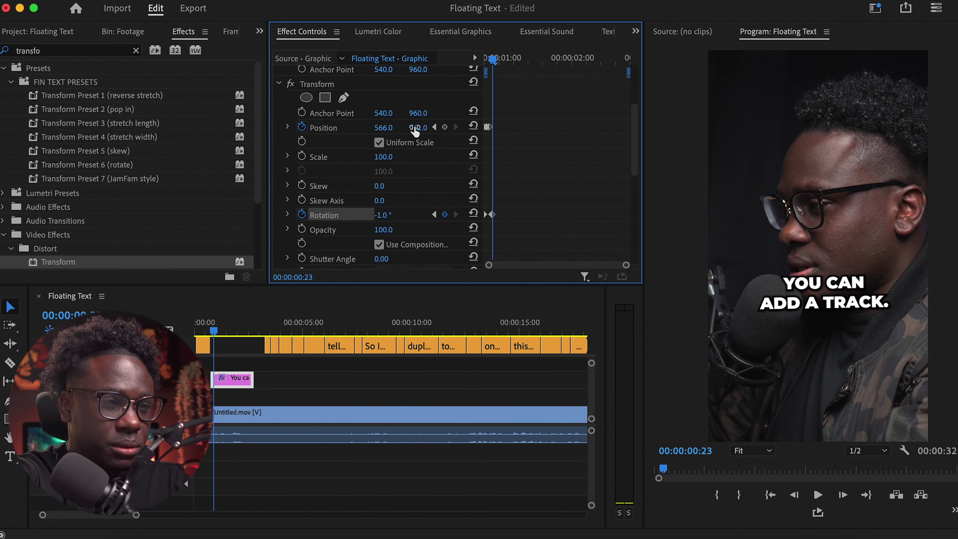
{"action": "left_click_drag", "start_coordinate": [416, 128], "coordinate": [382, 128]}
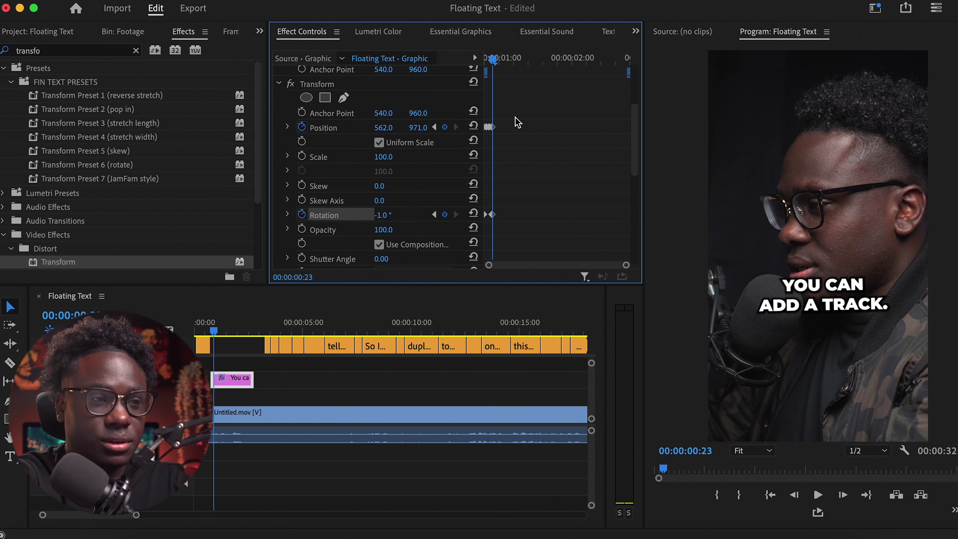
{"action": "scroll", "coordinate": [355, 154], "scroll_direction": "down", "scroll_amount": 3}
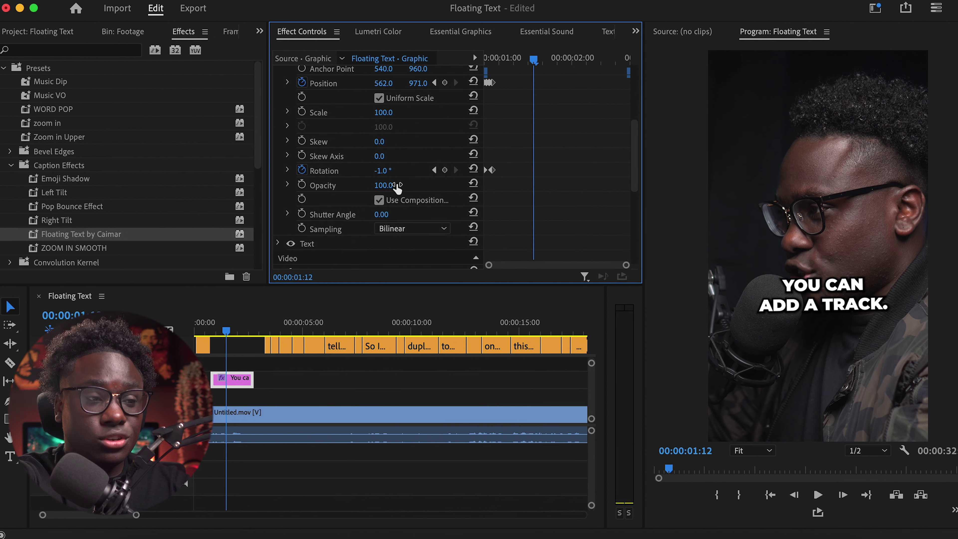
- Turn off Use Composition's Shutter Angle and set the Transform sampling to Bicubic
{"action": "left_click", "coordinate": [379, 200]}
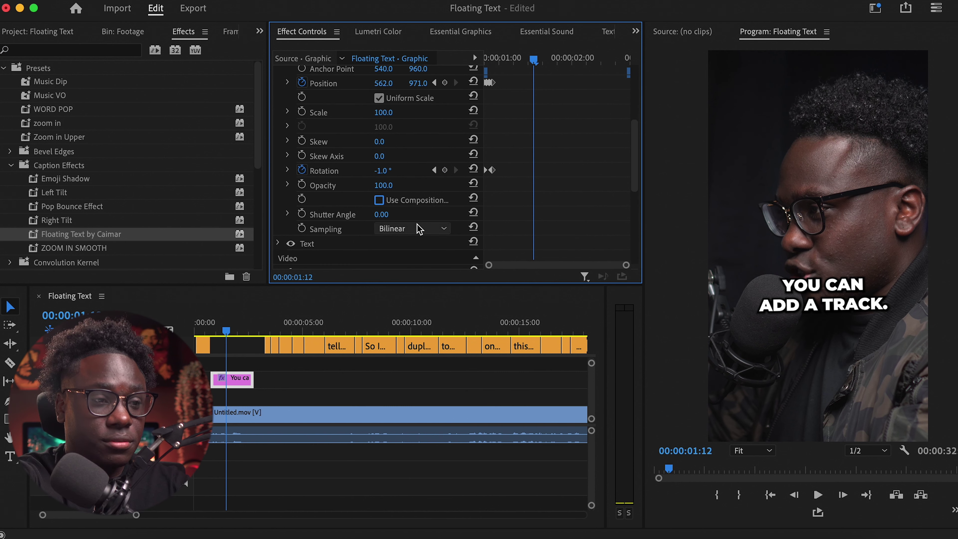
{"action": "left_click", "coordinate": [423, 228]}
{"action": "left_click", "coordinate": [409, 275]}
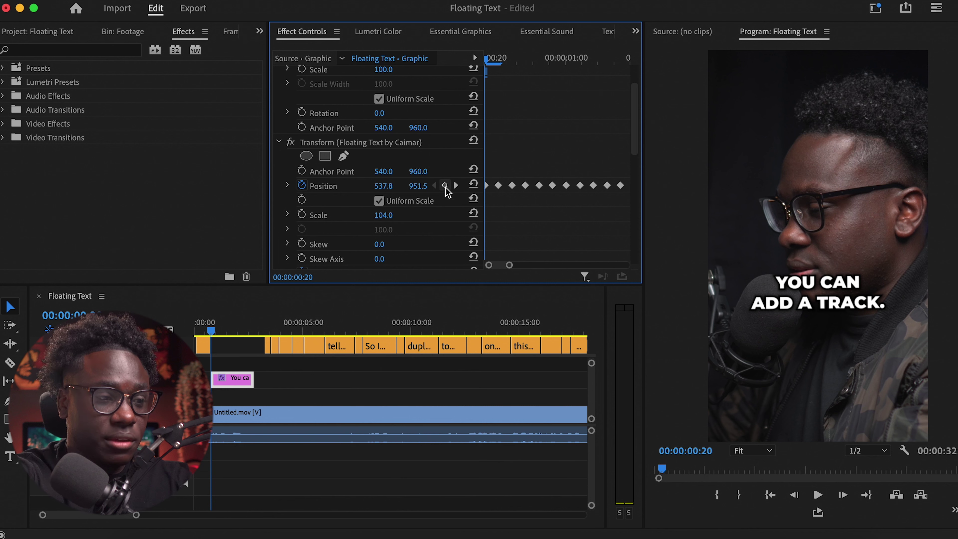
{"action": "left_click", "coordinate": [203, 332]}
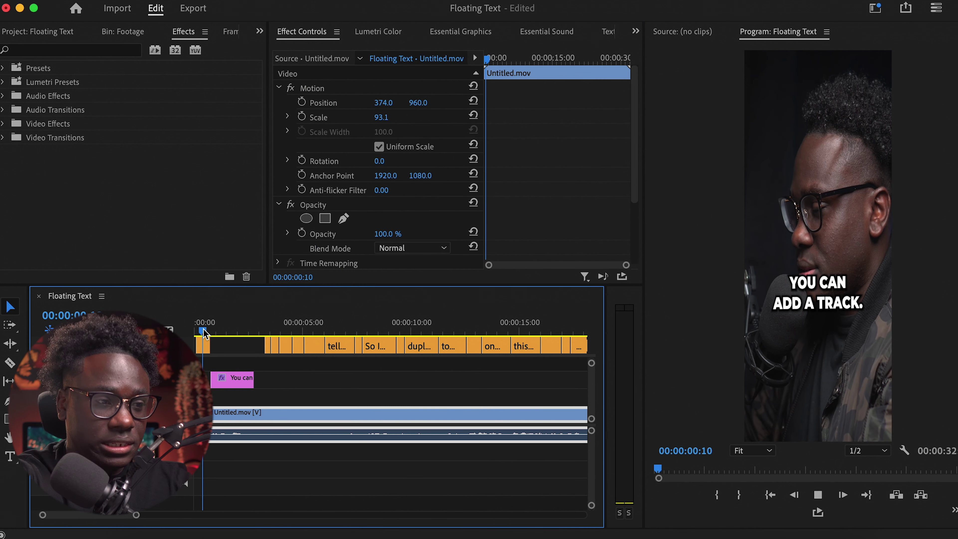
- Preview the floating caption animation, then select the Transform effect and open its options
{"action": "key", "text": "space"}
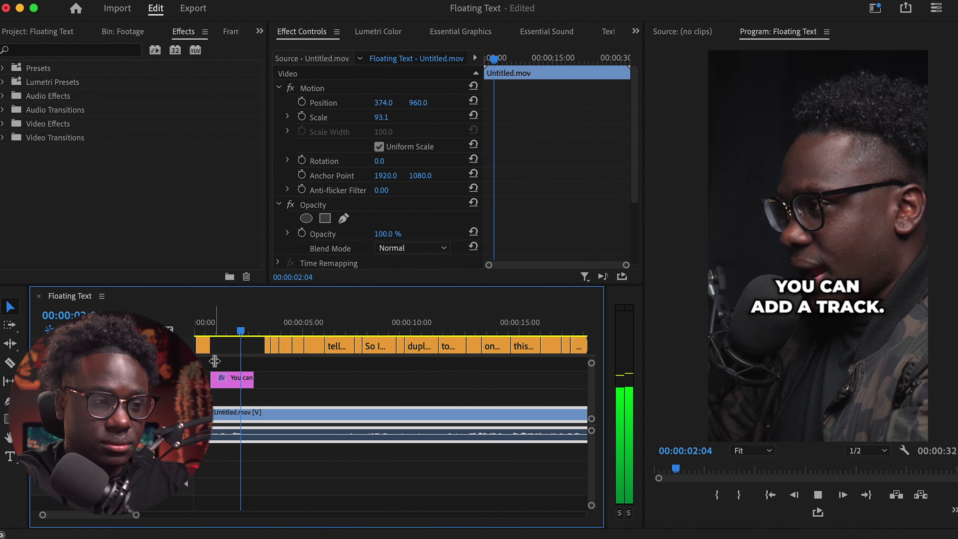
{"action": "key", "text": "space"}
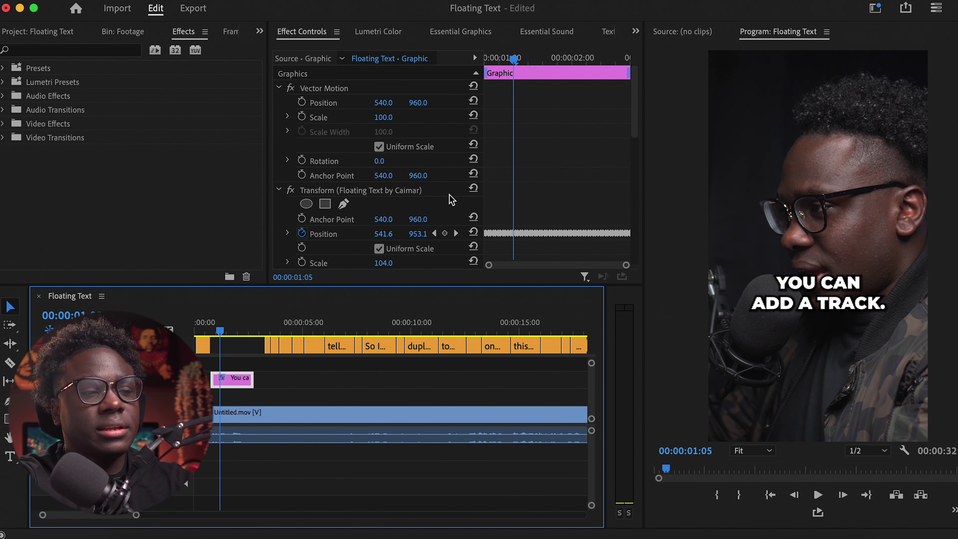
{"action": "left_click", "coordinate": [328, 192]}
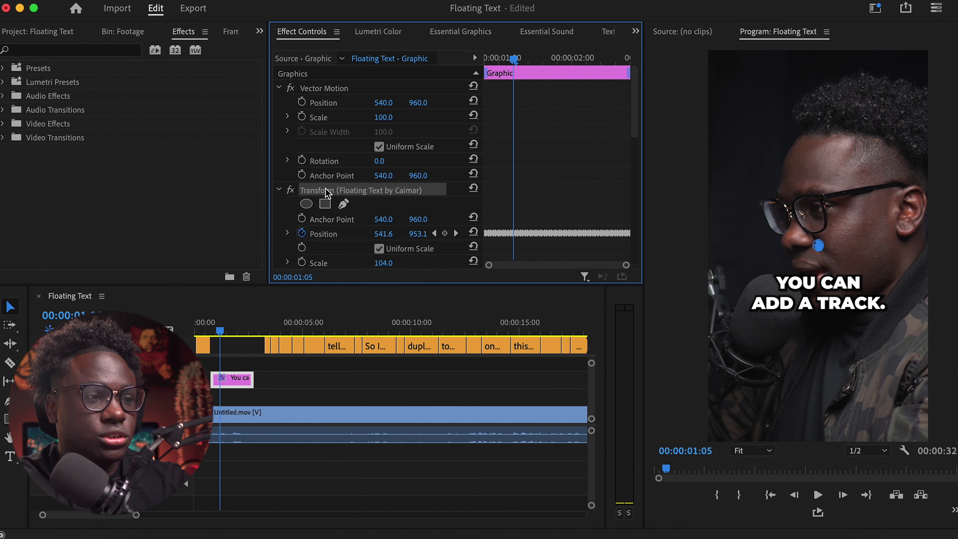
{"action": "right_click", "coordinate": [327, 193]}
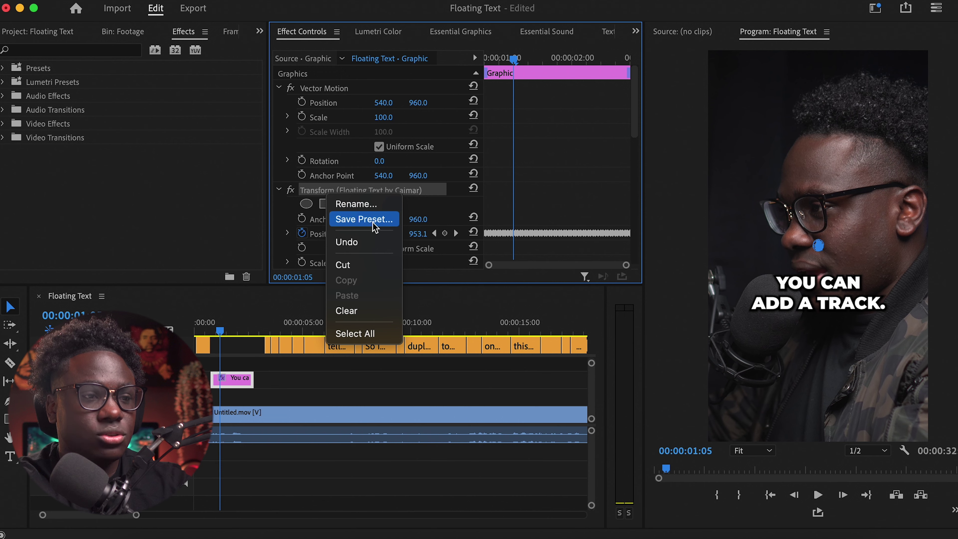
{"action": "left_click", "coordinate": [527, 193]}
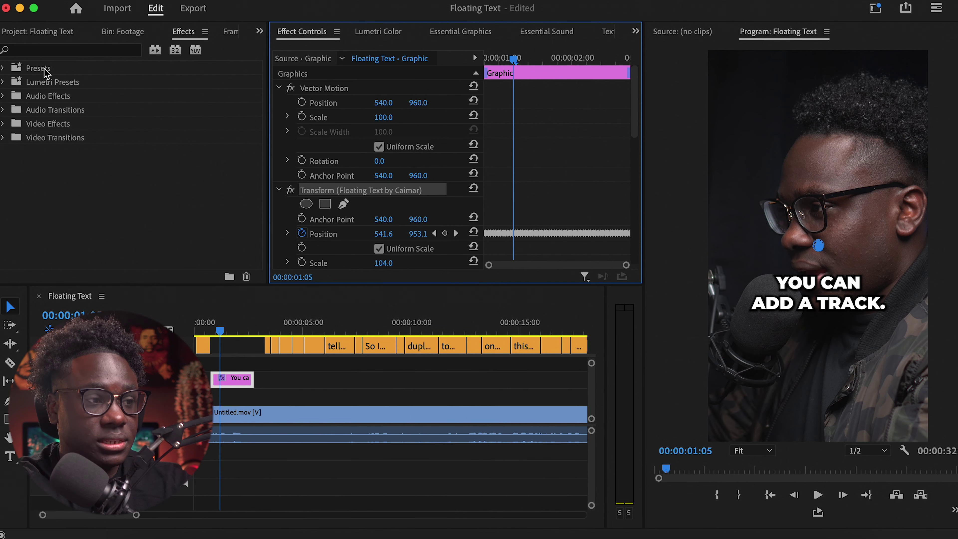
{"action": "right_click", "coordinate": [46, 72]}
- Reveal the Caption Effects presets and drag Floating Text by Caimar onto the caption clip
{"action": "left_click", "coordinate": [81, 122]}
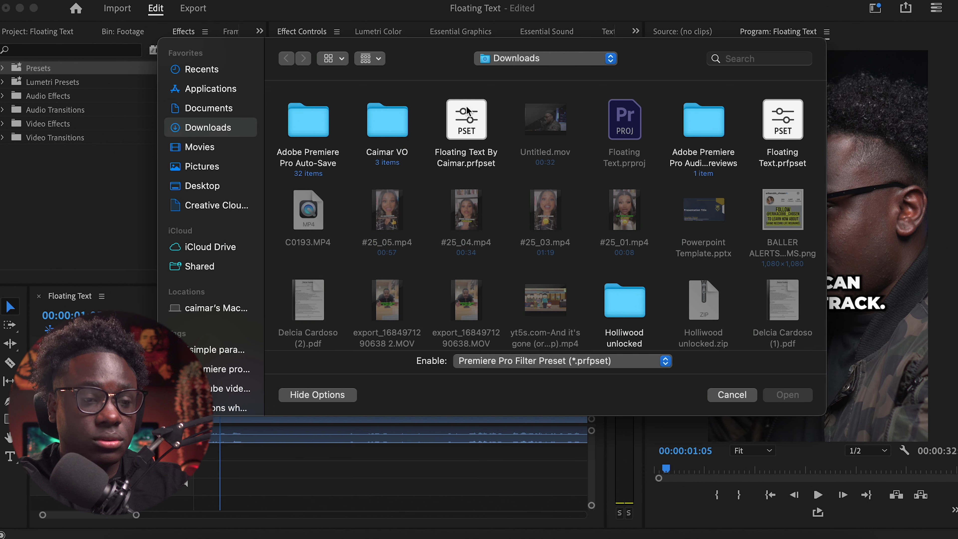
{"action": "left_click", "coordinate": [731, 394]}
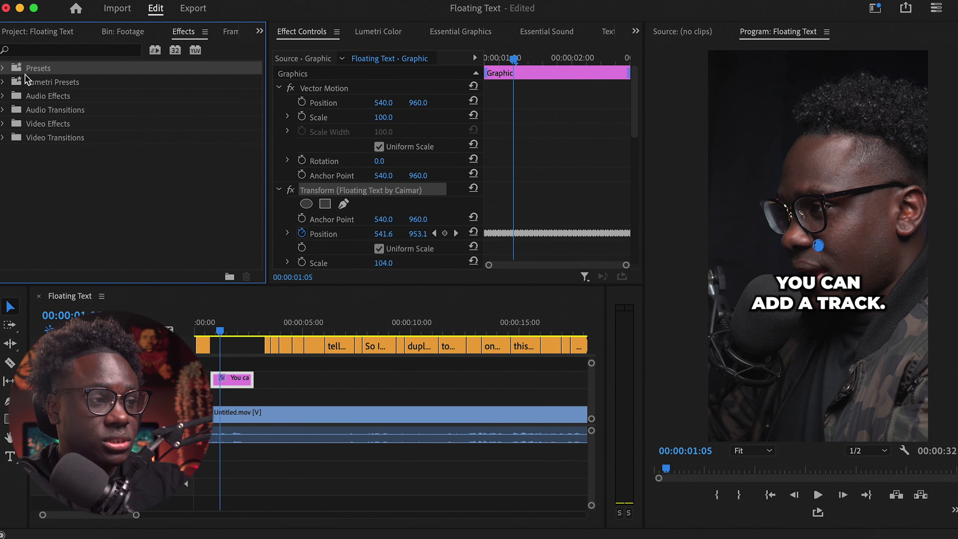
{"action": "left_click", "coordinate": [3, 69]}
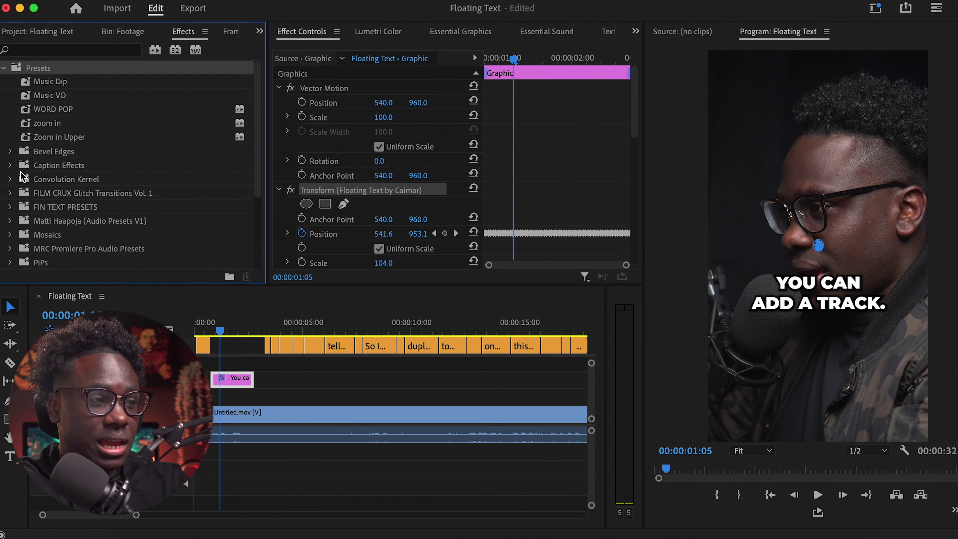
{"action": "left_click", "coordinate": [10, 166]}
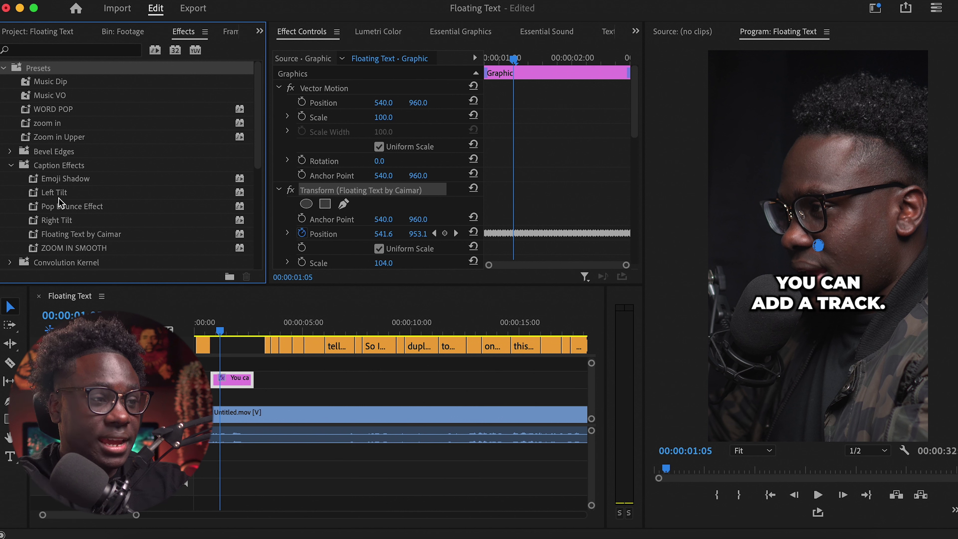
{"action": "left_click", "coordinate": [69, 207]}
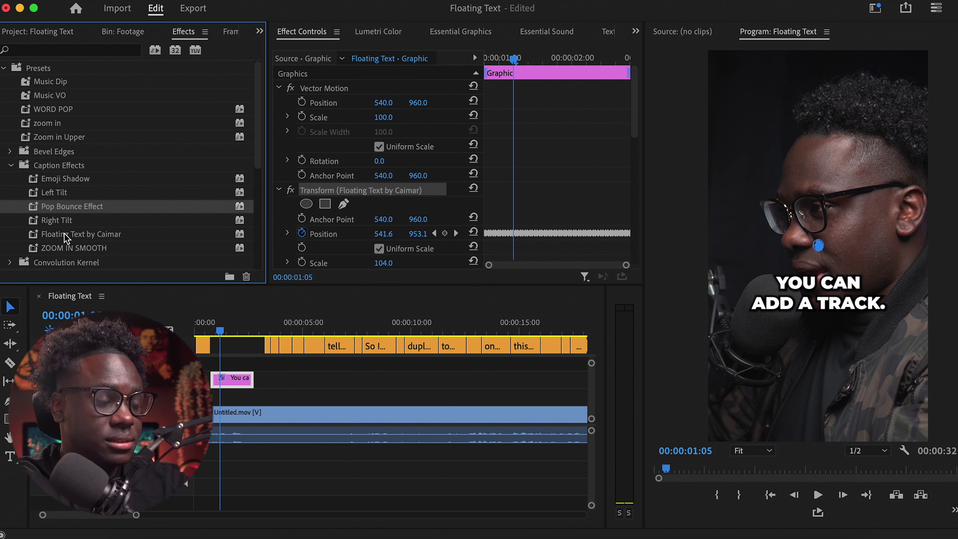
{"action": "left_click_drag", "start_coordinate": [66, 238], "coordinate": [229, 389]}
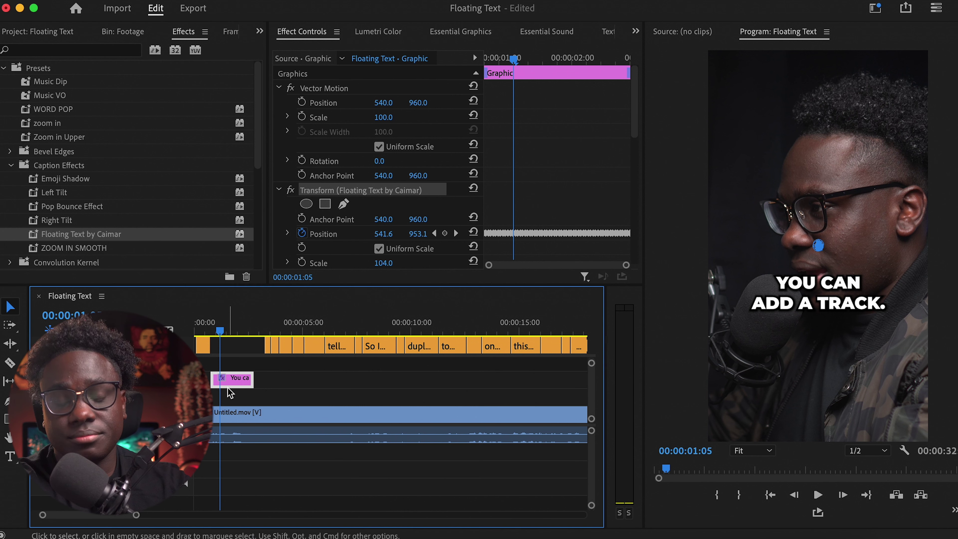